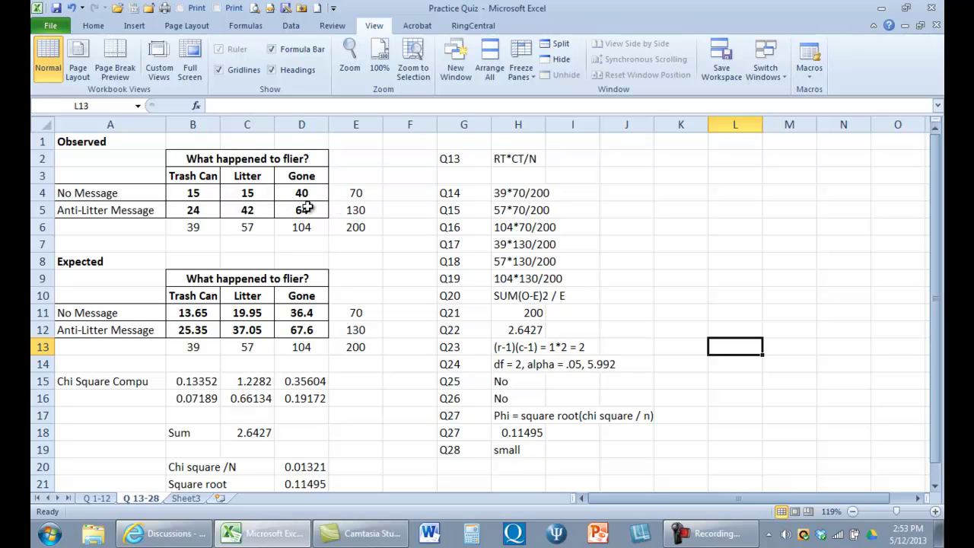
Hide the six observed counts in B4:D5 by giving them white font, leaving only the totals.
left_click_drag(304, 211, 199, 194)
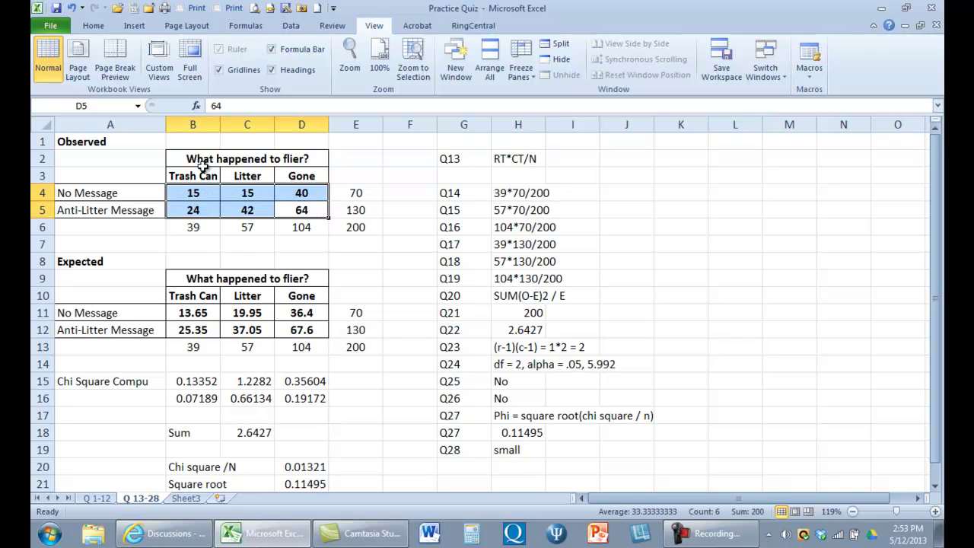
left_click(96, 29)
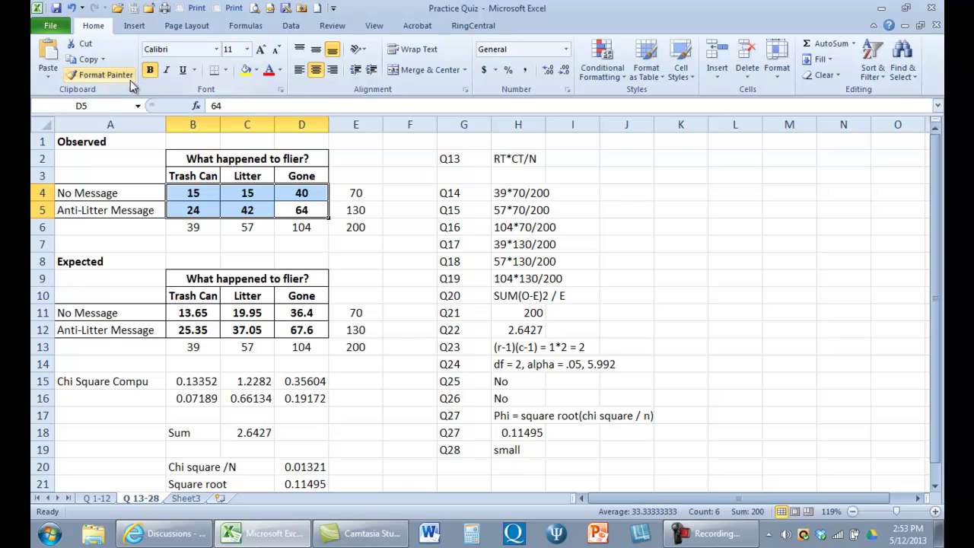
left_click(281, 70)
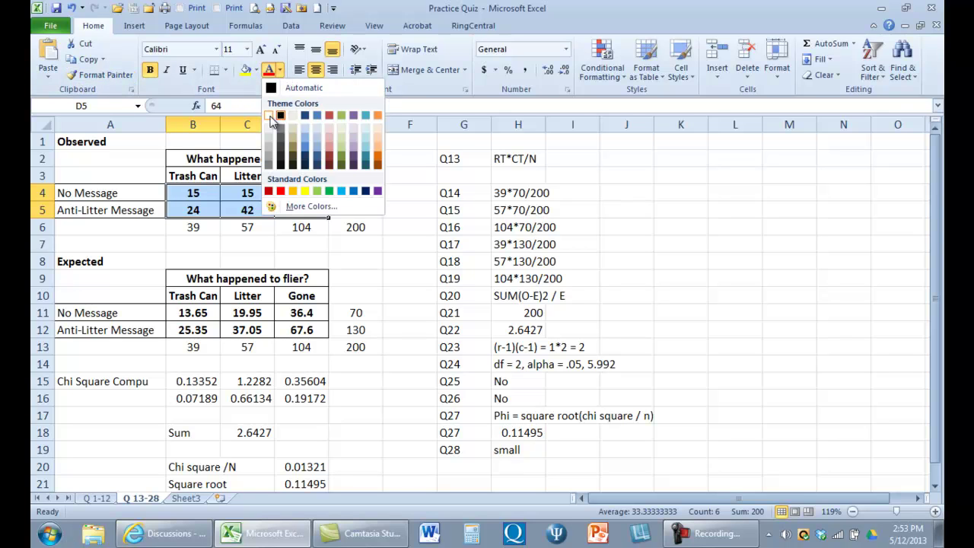
left_click(280, 115)
left_click(302, 245)
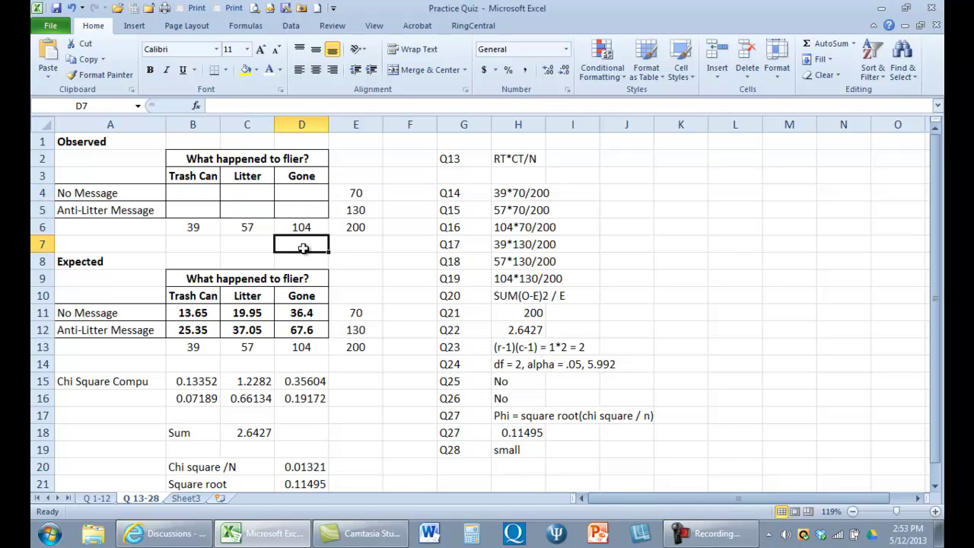
left_click(209, 226)
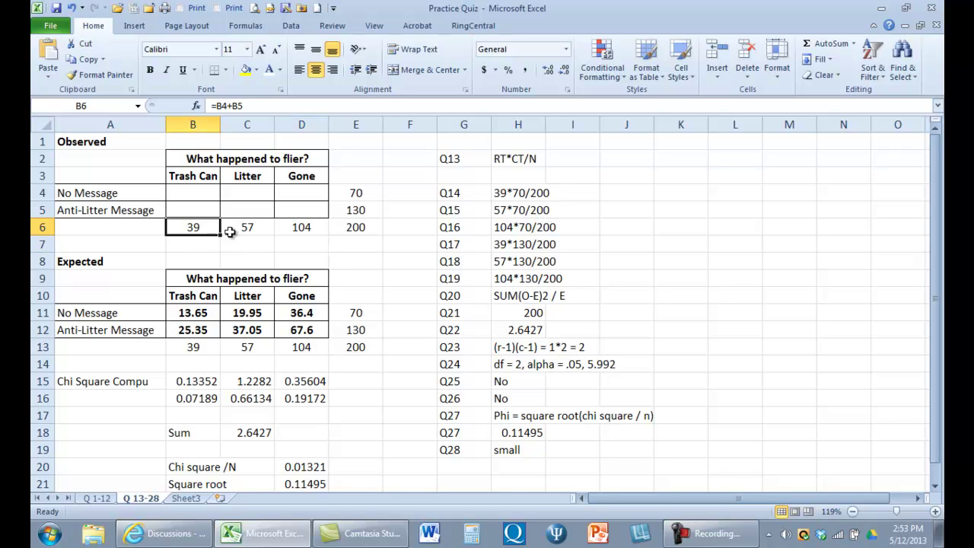
left_click(301, 227)
left_click_drag(211, 227, 300, 226)
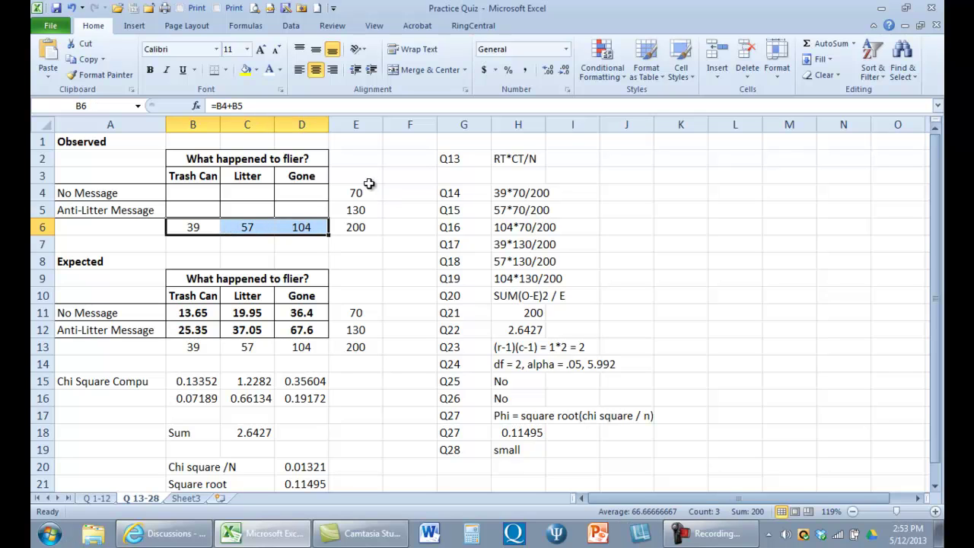
left_click_drag(355, 192, 355, 203)
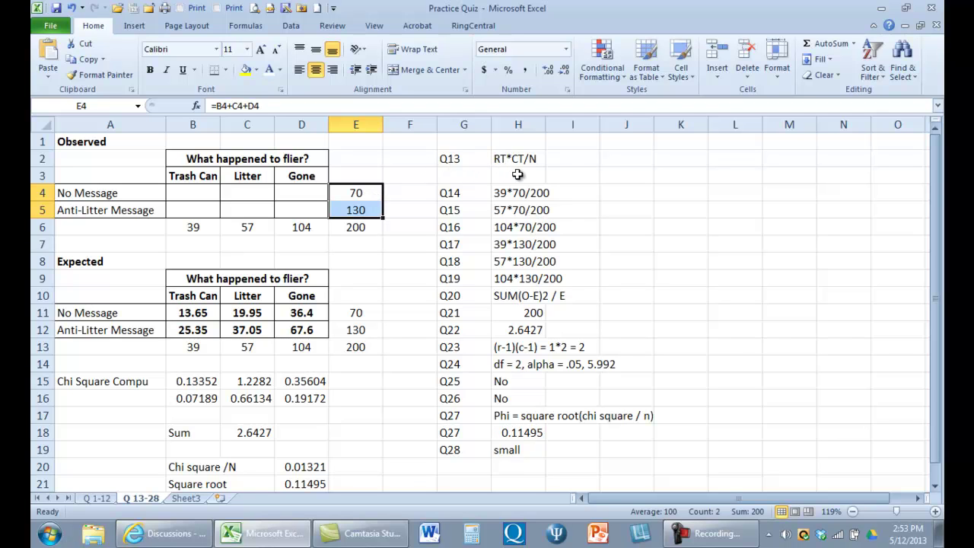
left_click(366, 229)
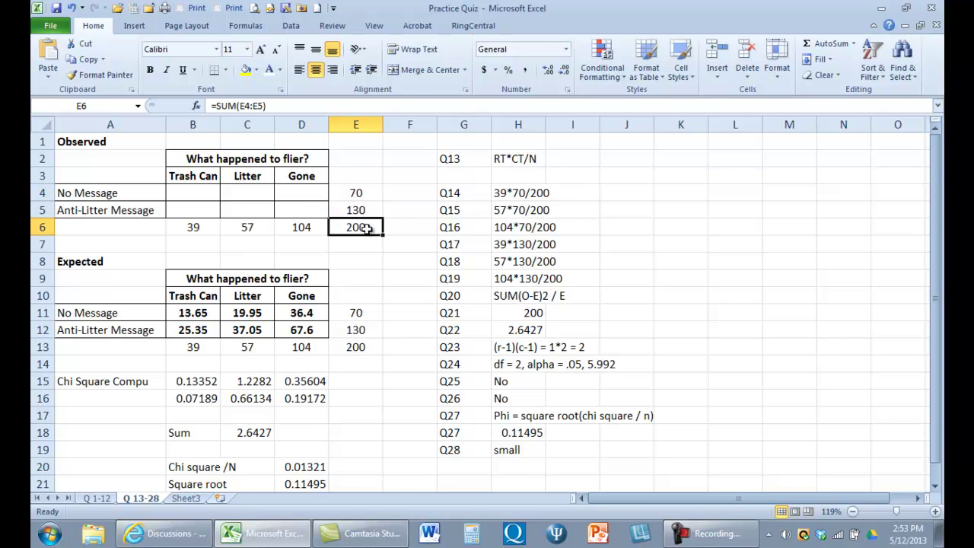
left_click(507, 311)
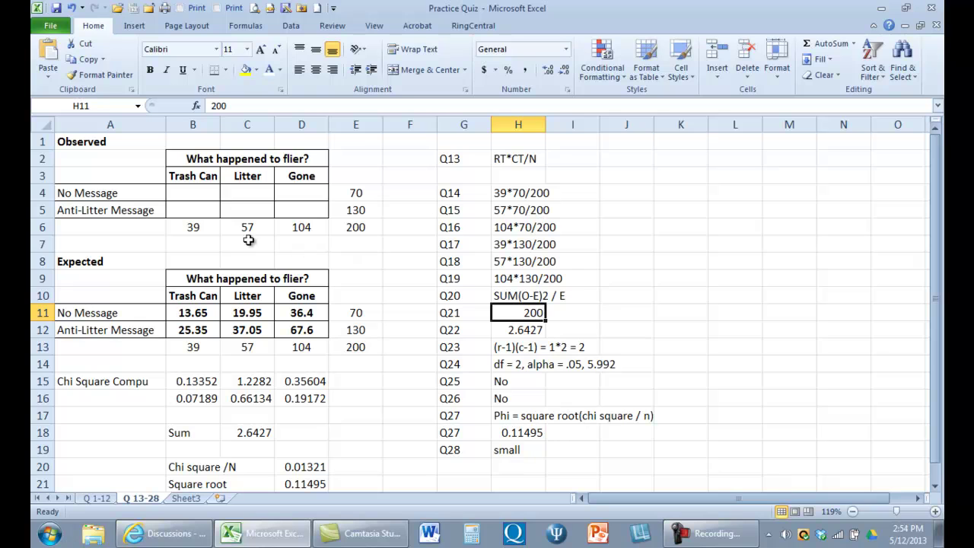
left_click(204, 230)
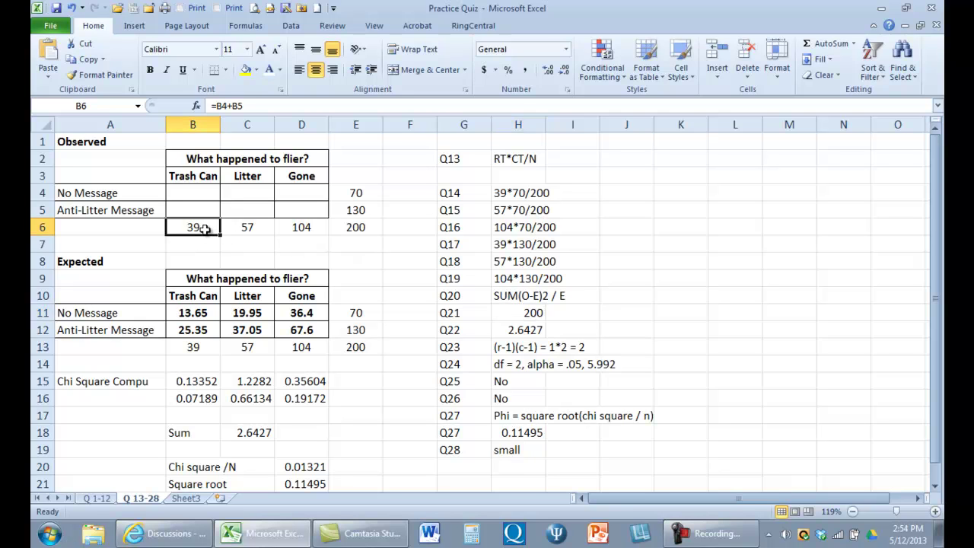
left_click(355, 189)
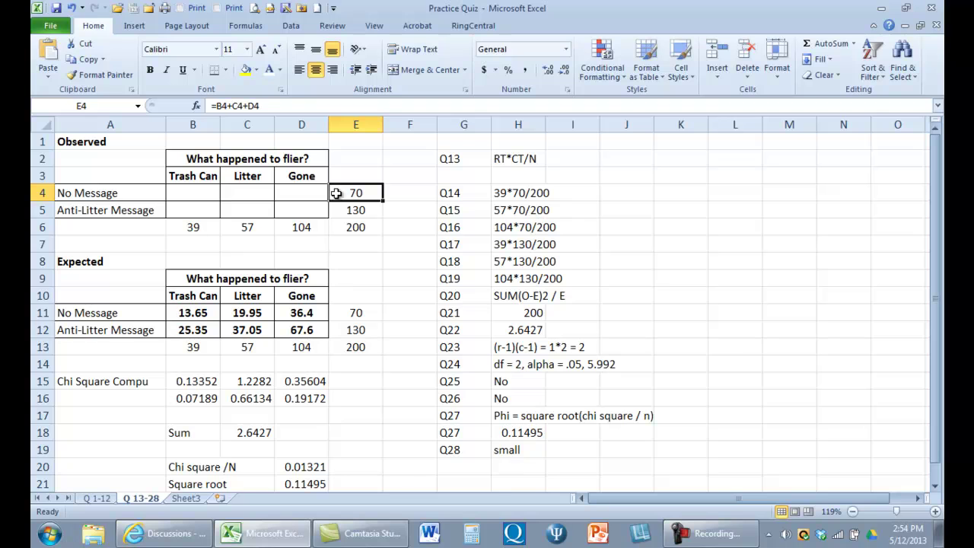
left_click(192, 195)
left_click(196, 315)
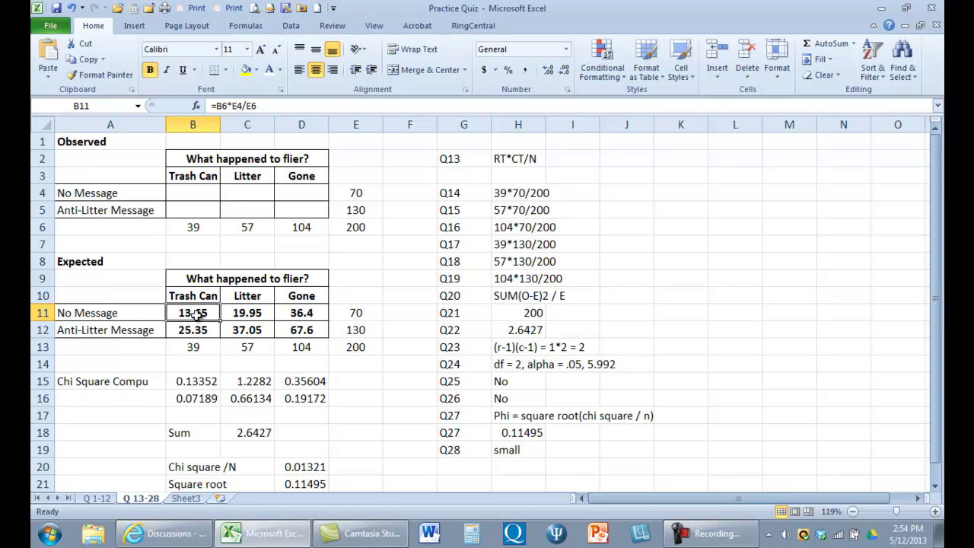
left_click(195, 230)
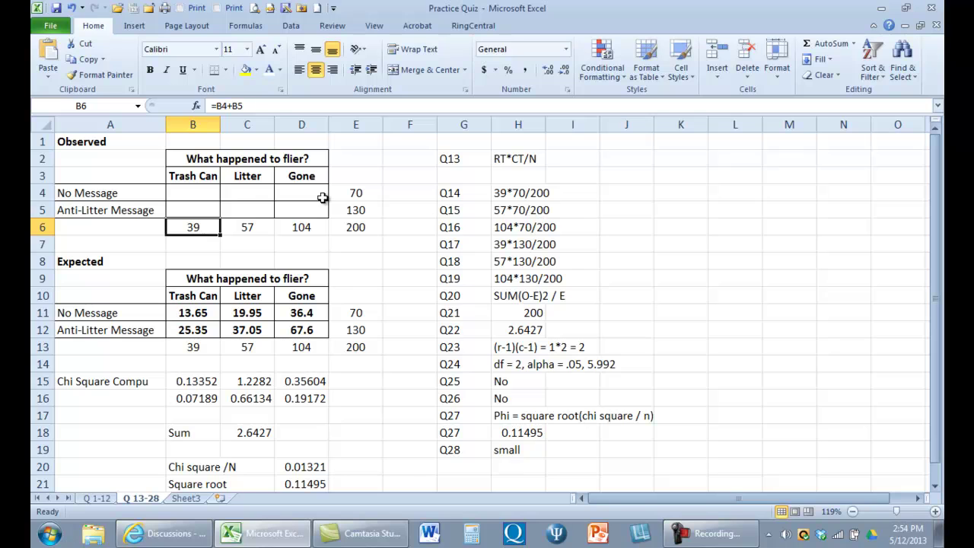
left_click(353, 193)
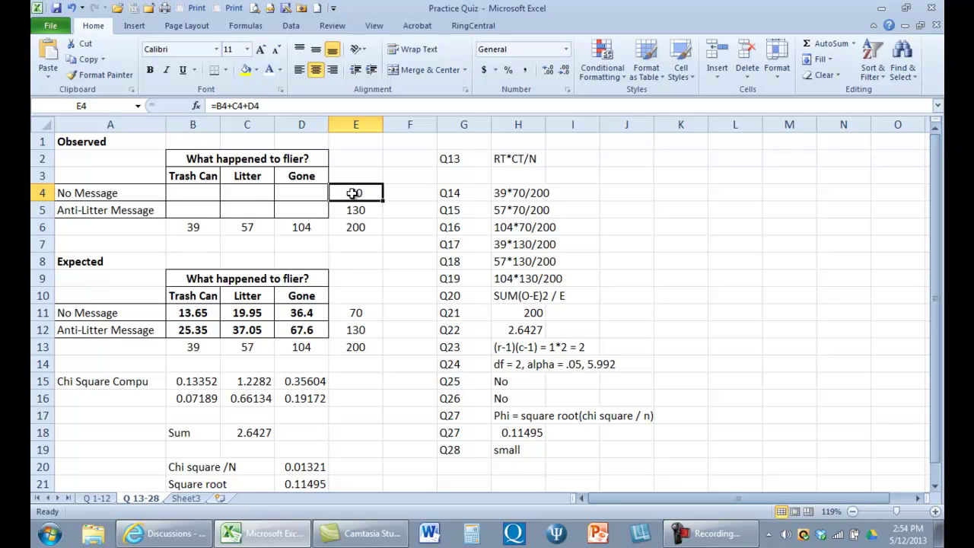
left_click(360, 229)
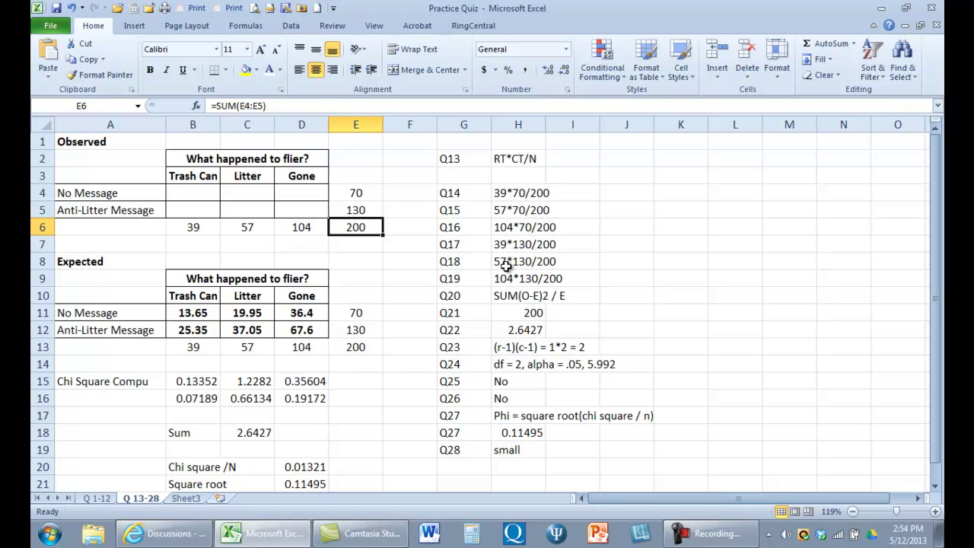
left_click_drag(201, 313, 295, 333)
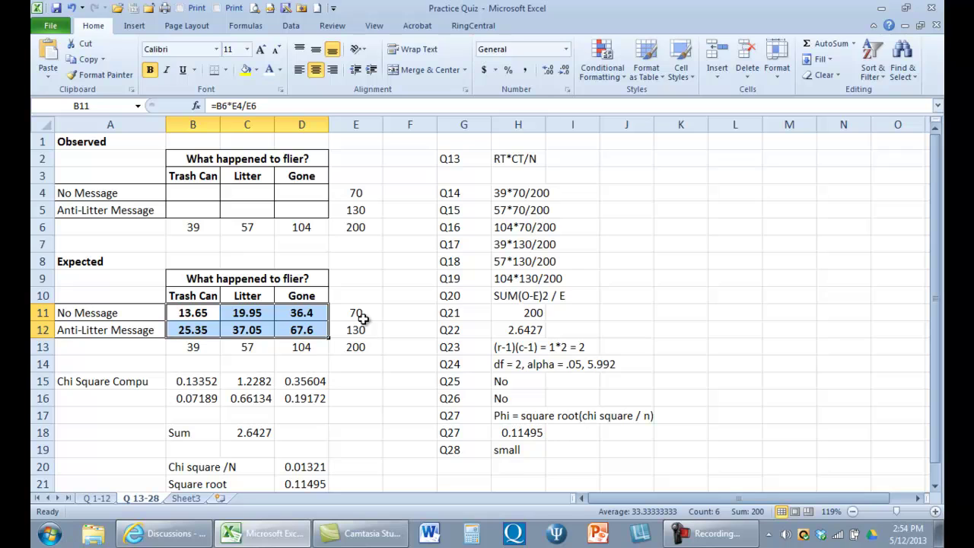
left_click_drag(363, 318, 356, 334)
left_click(316, 348)
left_click_drag(271, 346, 215, 346)
left_click_drag(316, 327, 213, 318)
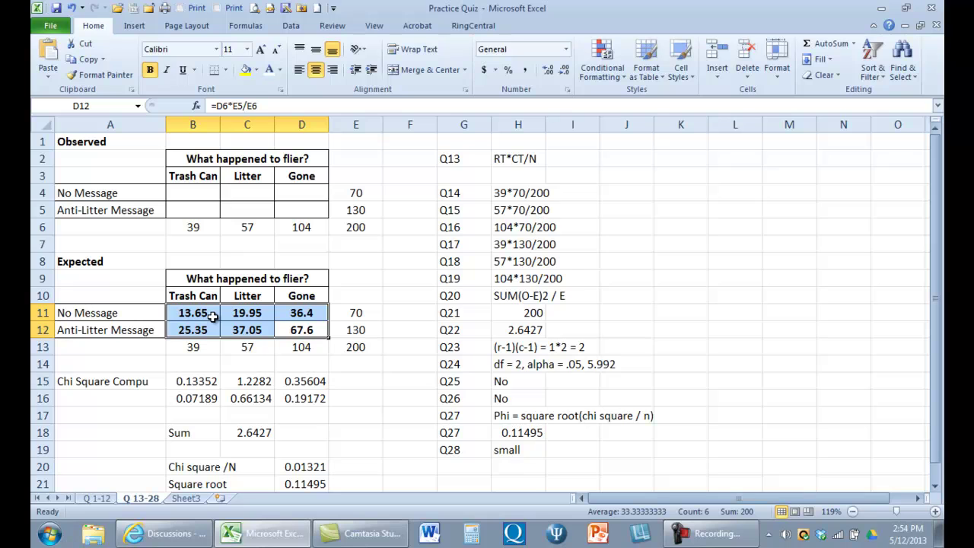
left_click(215, 260)
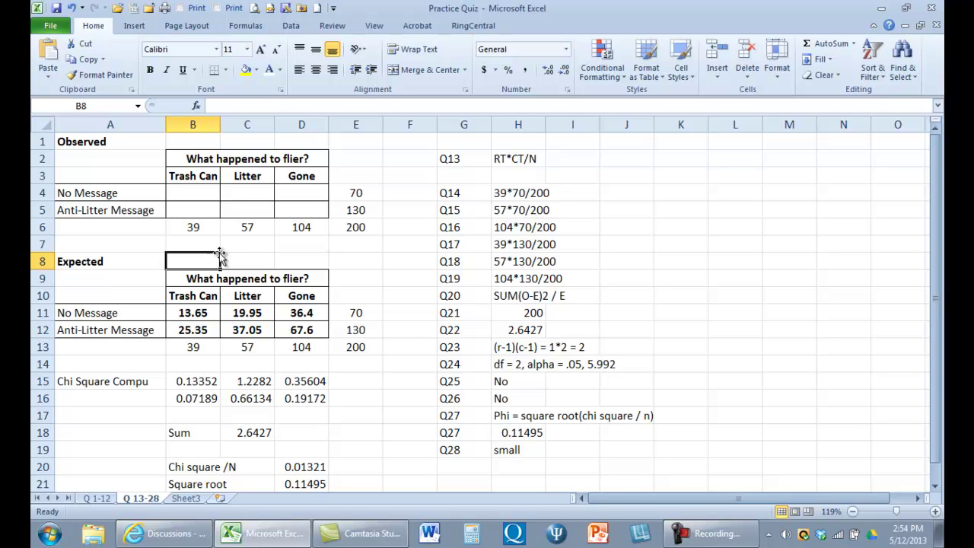
Restore the observed counts in B4:D5 to black font so they show again.
left_click_drag(298, 214, 210, 197)
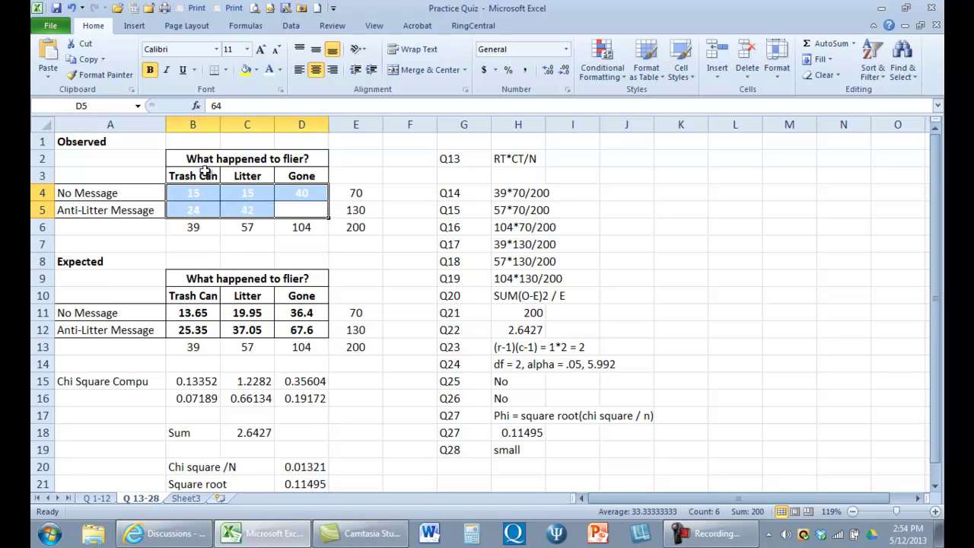
left_click(281, 70)
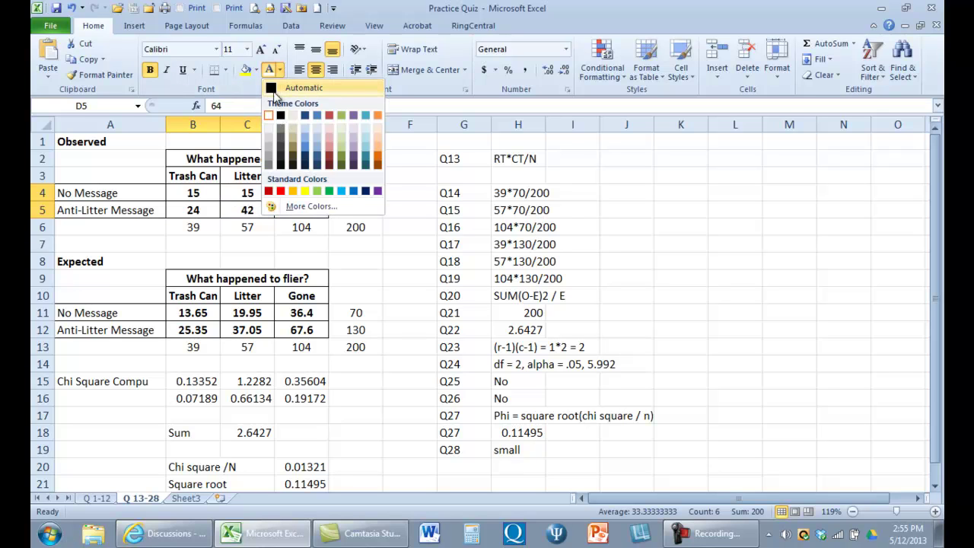
left_click(270, 89)
left_click(283, 256)
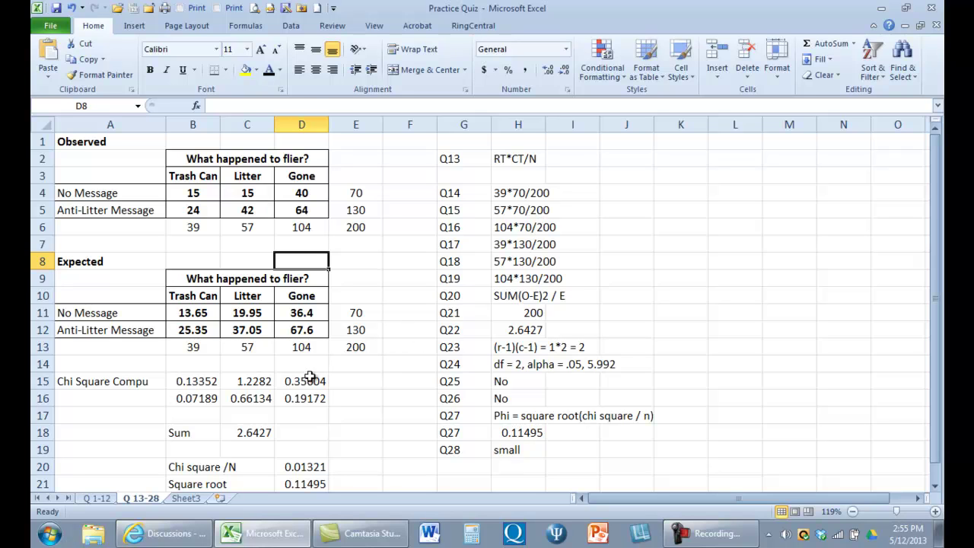
Apply All Borders to the chi-square computation cells.
left_click_drag(216, 388, 296, 394)
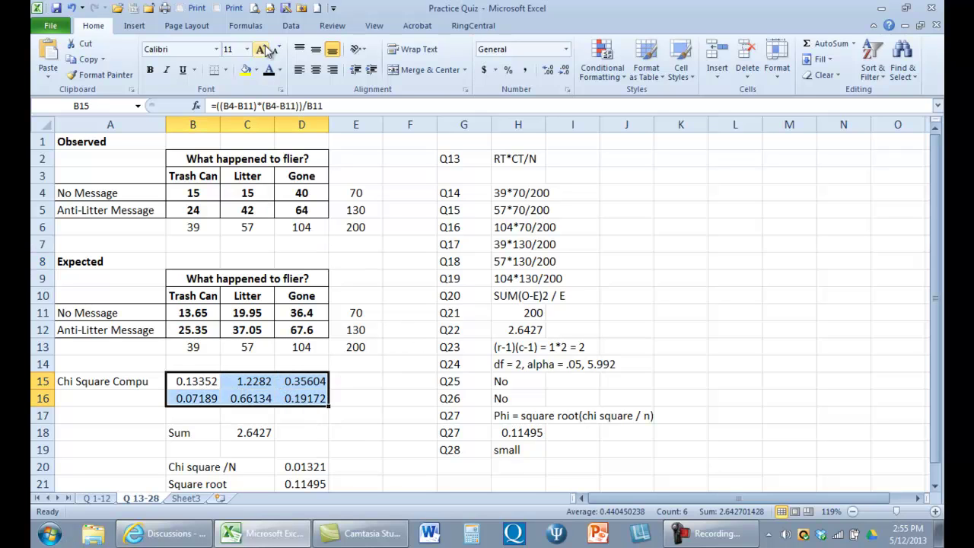
left_click(227, 70)
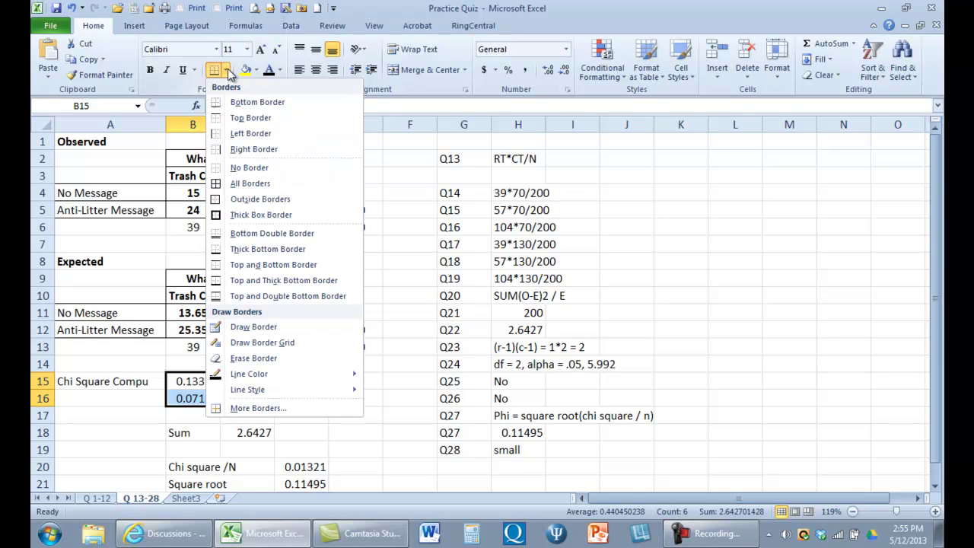
left_click(242, 184)
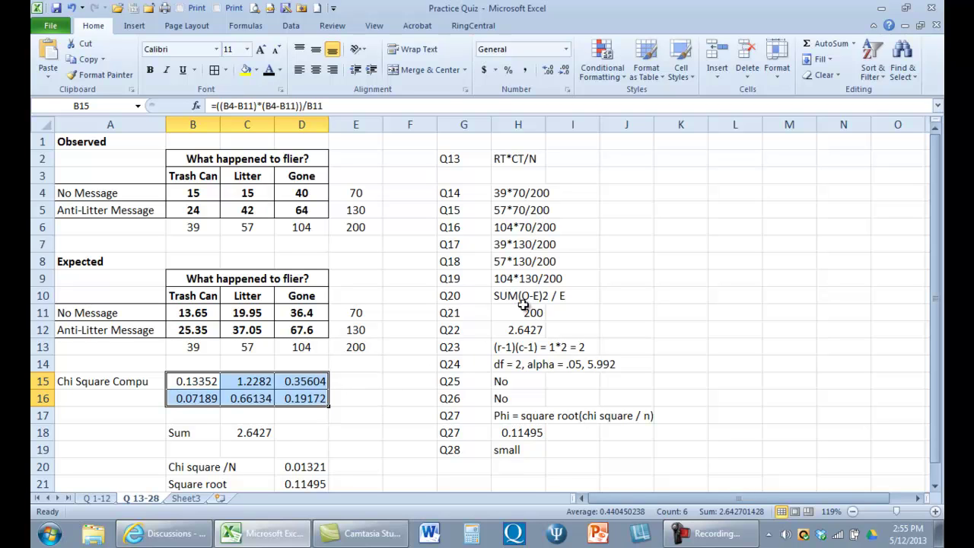
left_click(216, 193)
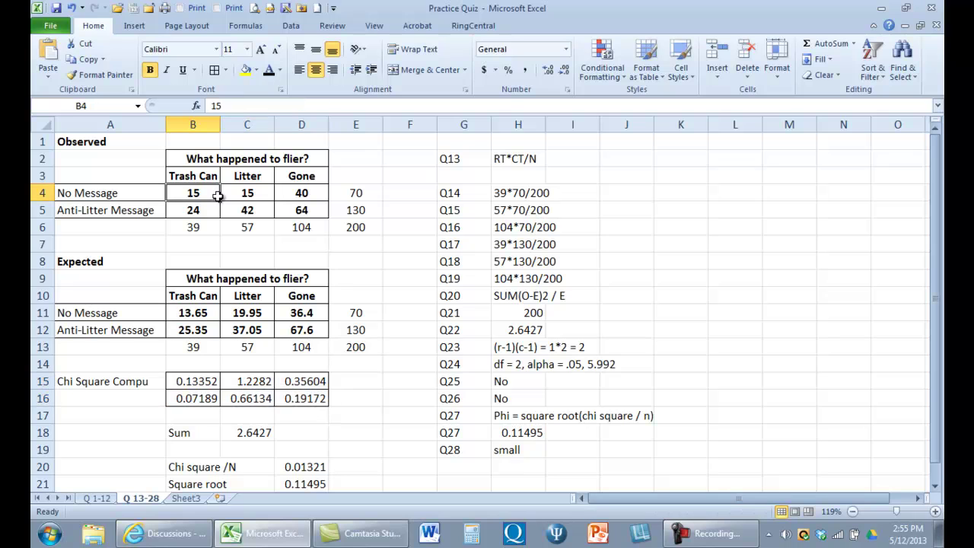
left_click(208, 317)
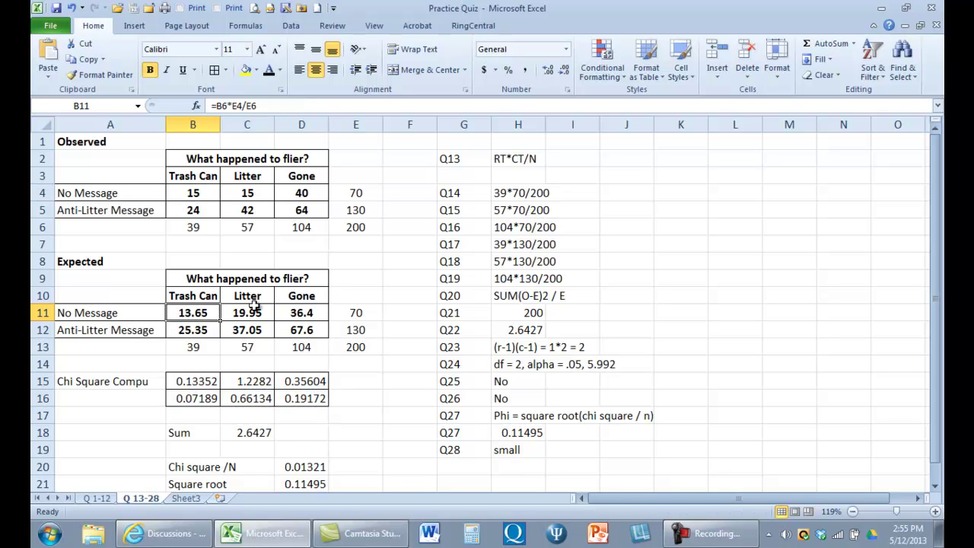
left_click(200, 386)
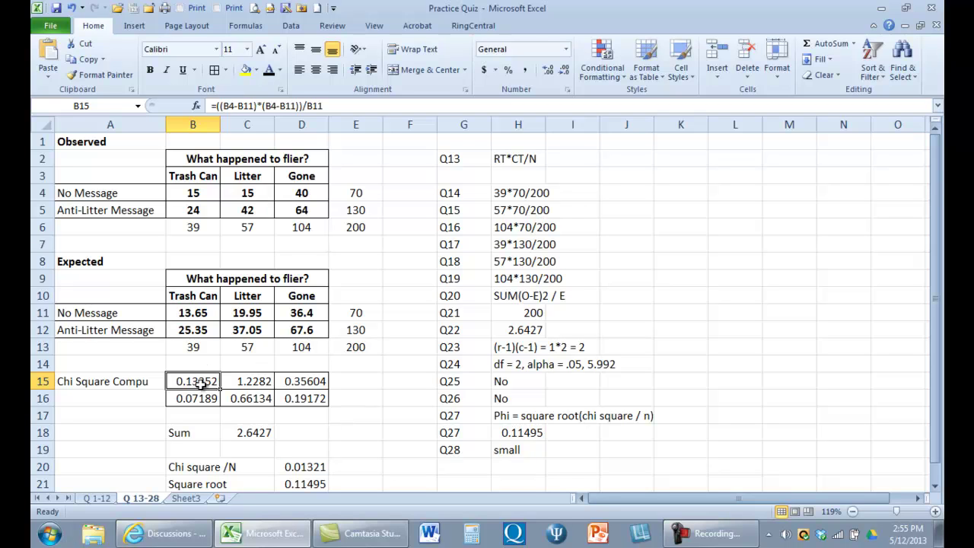
left_click(244, 386)
left_click(295, 387)
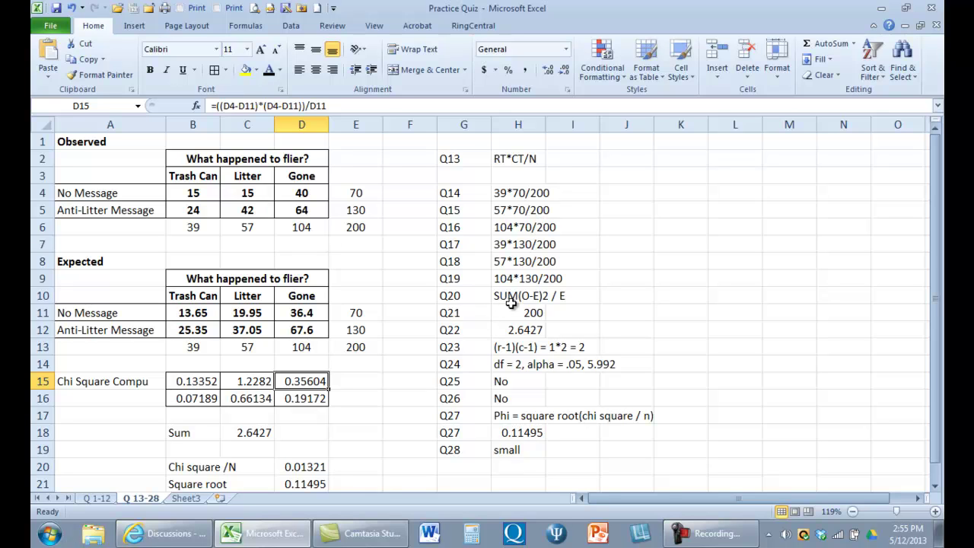
left_click(262, 432)
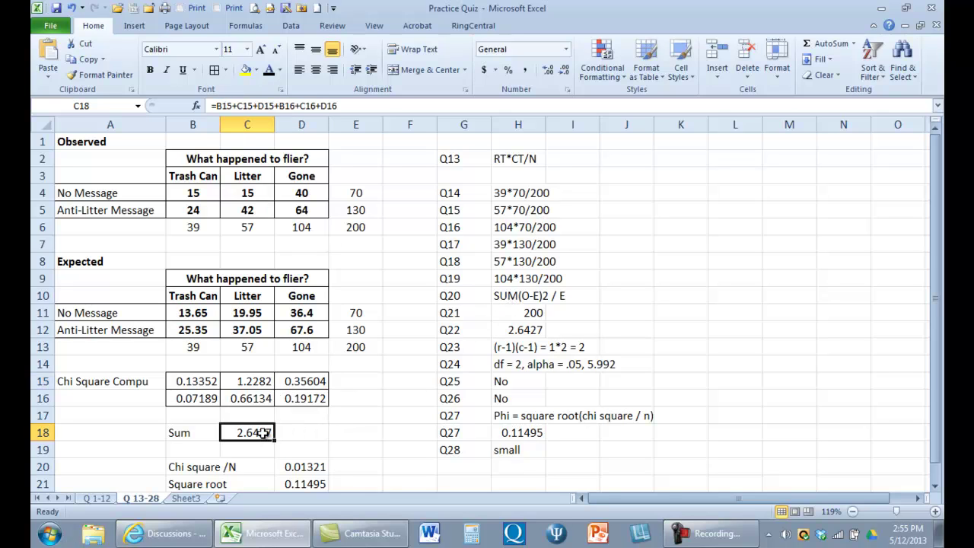
left_click(507, 328)
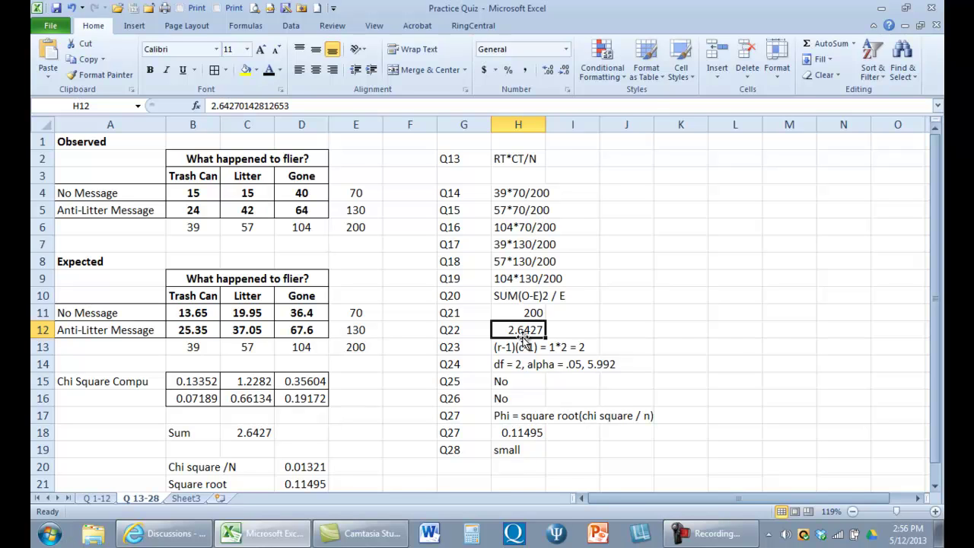
left_click(601, 368)
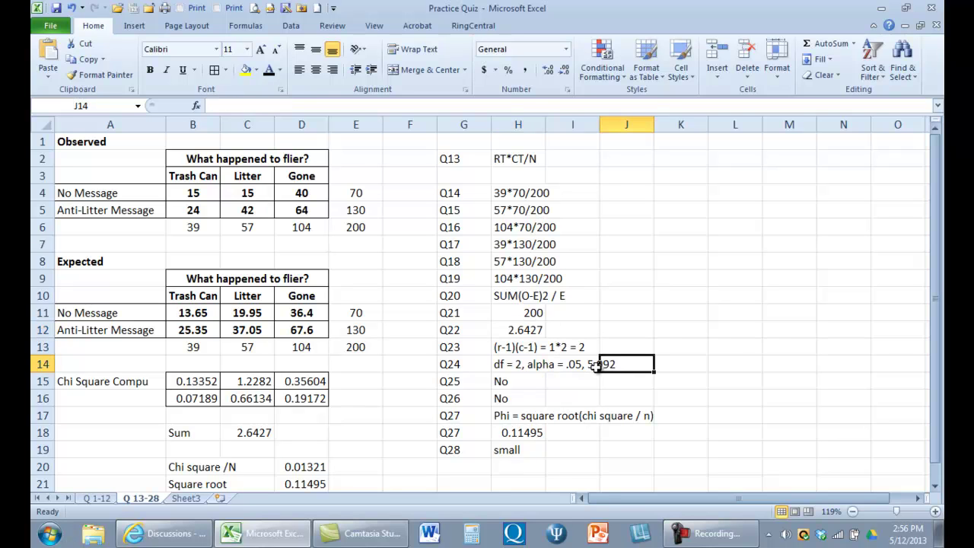
left_click(594, 382)
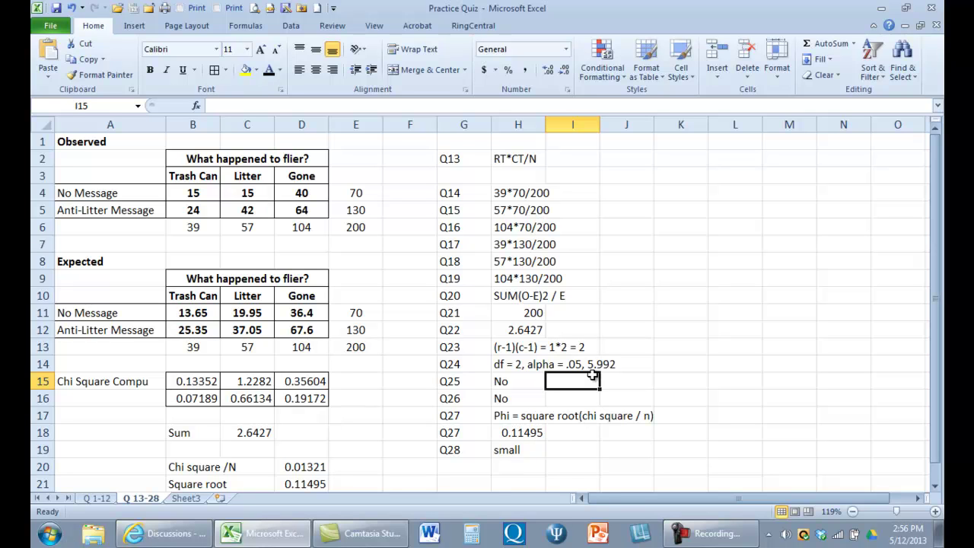
left_click(259, 431)
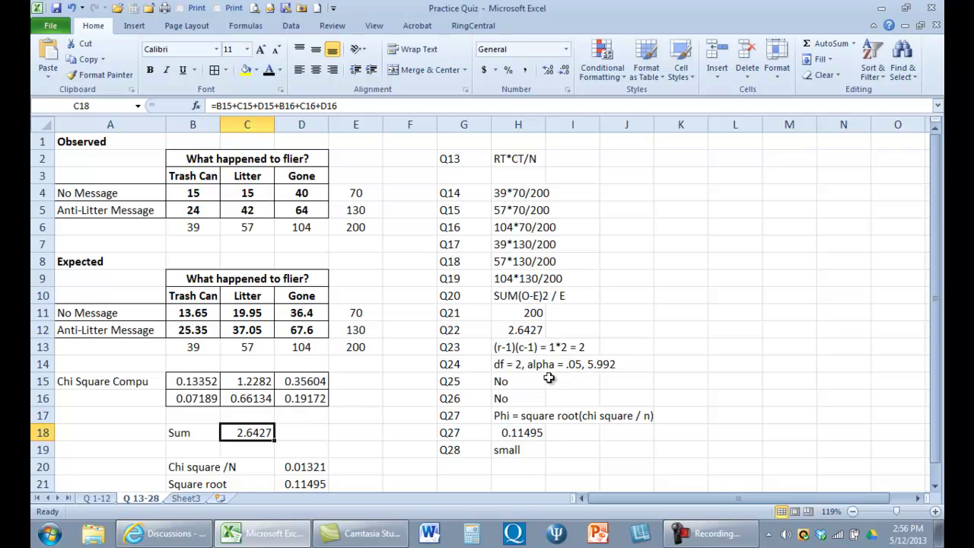
left_click(466, 363)
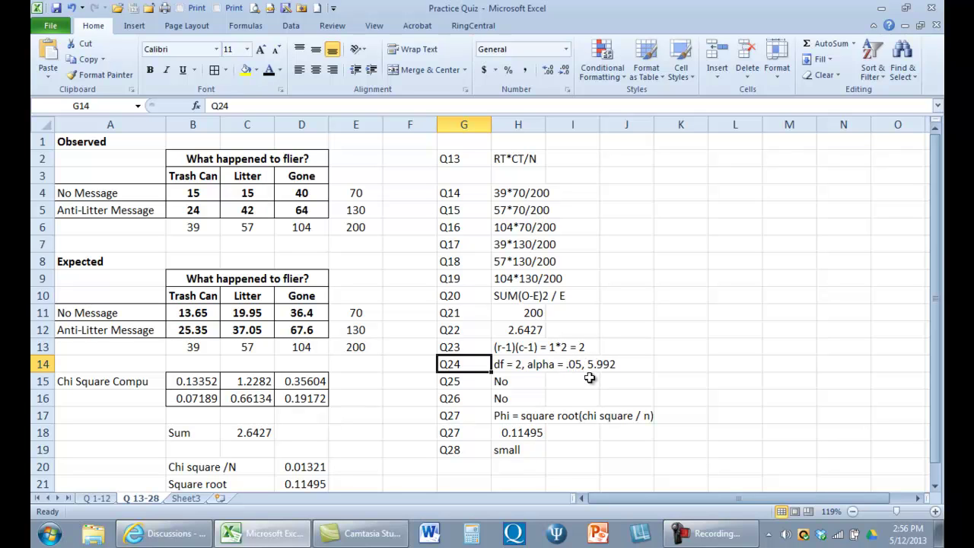
left_click(263, 432)
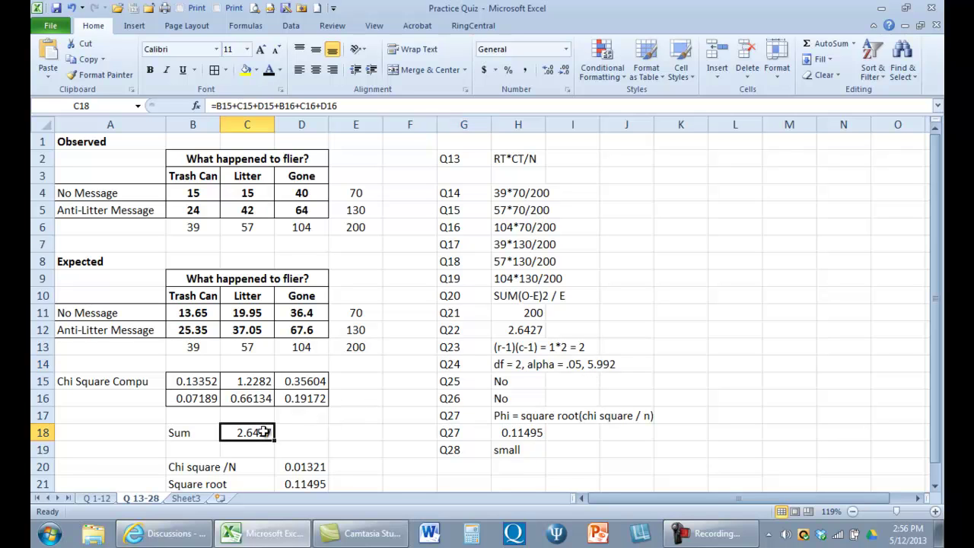
left_click(524, 379)
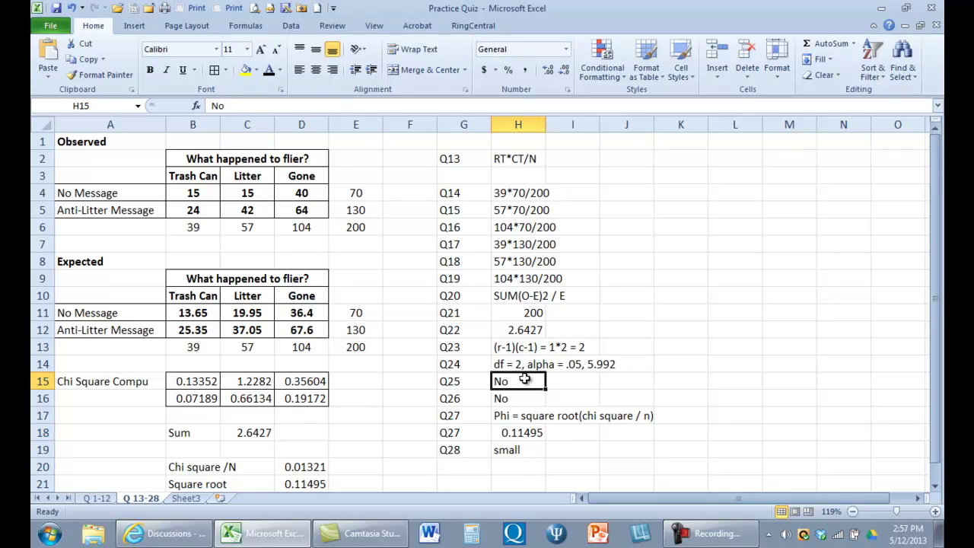
left_click(524, 401)
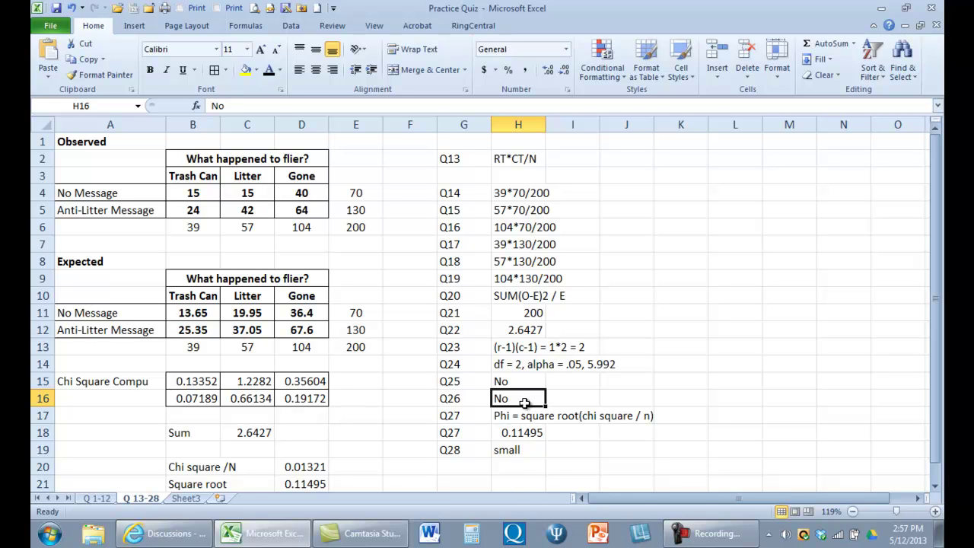
mouse_move(936, 292)
left_mouse_down()
mouse_move(938, 305)
mouse_move(937, 290)
left_mouse_up()
left_click(316, 463)
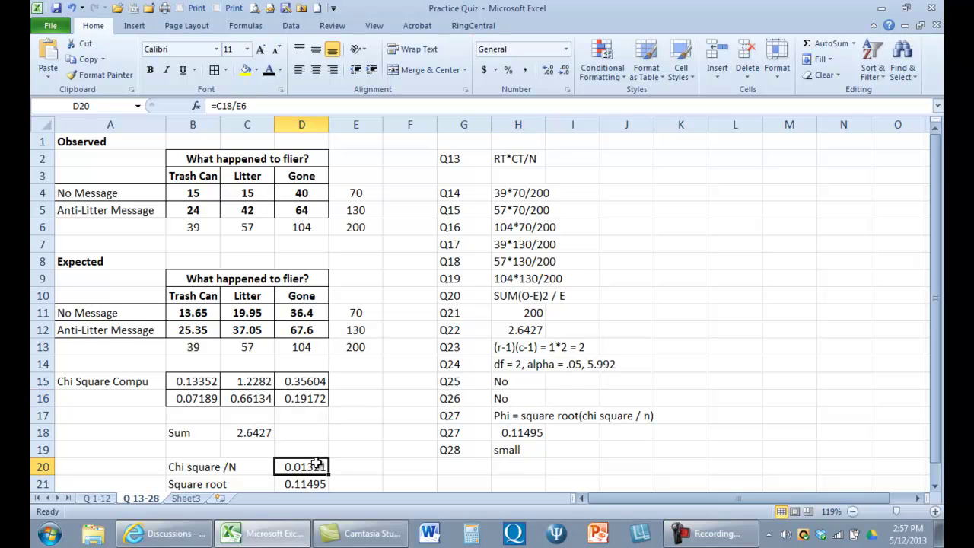
left_click(262, 435)
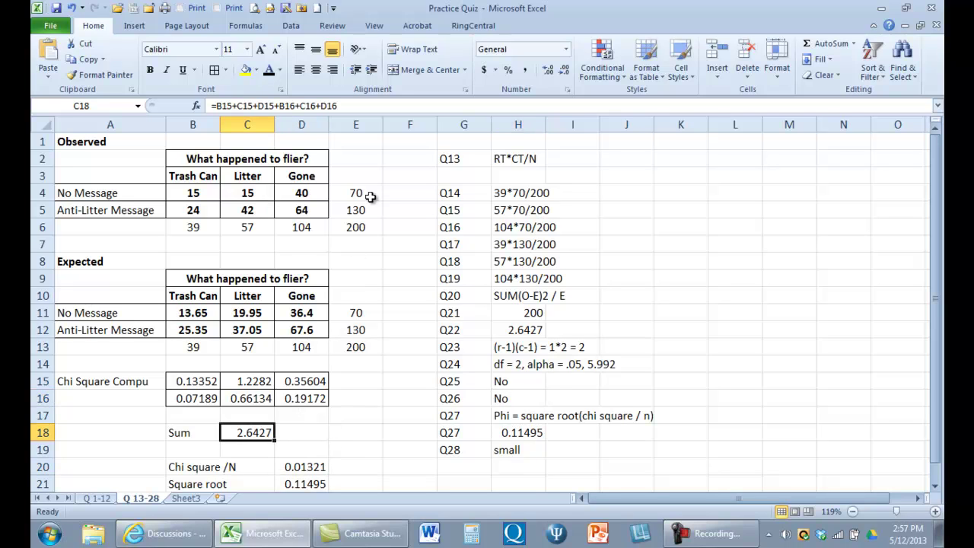
left_click(357, 228)
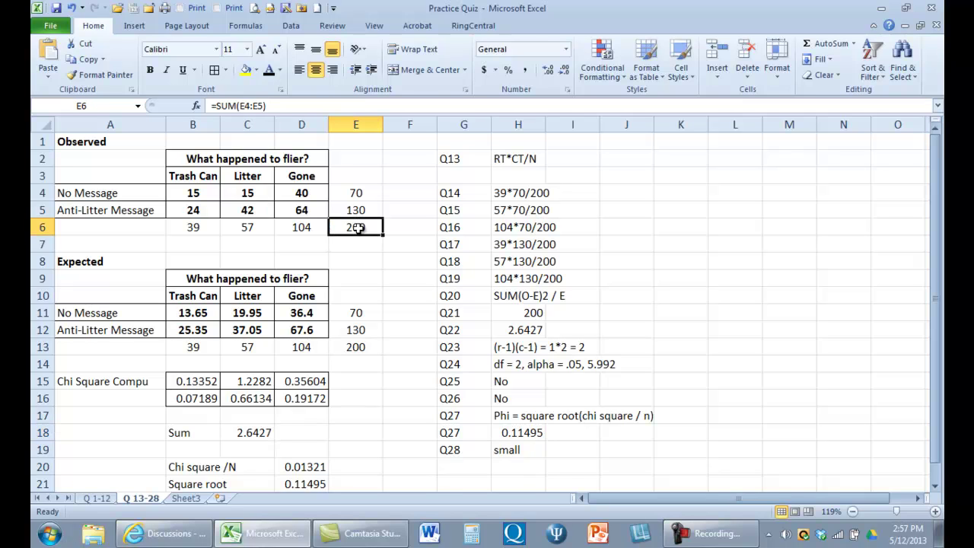
left_click(313, 465)
left_click(307, 486)
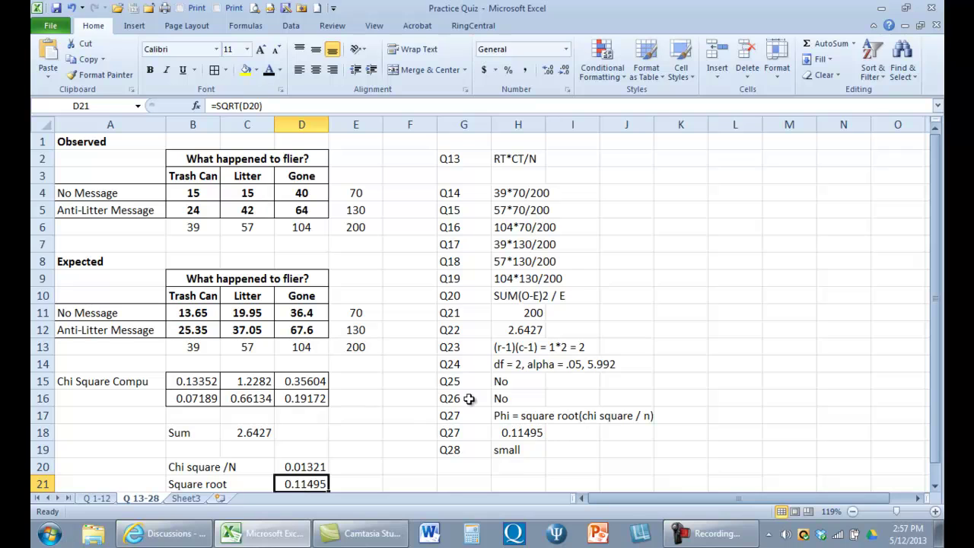
left_click(522, 432)
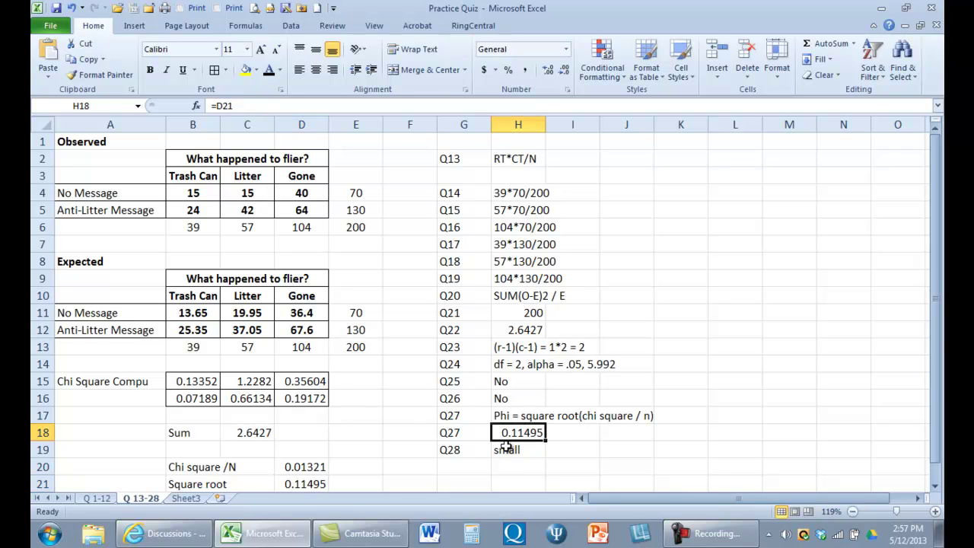